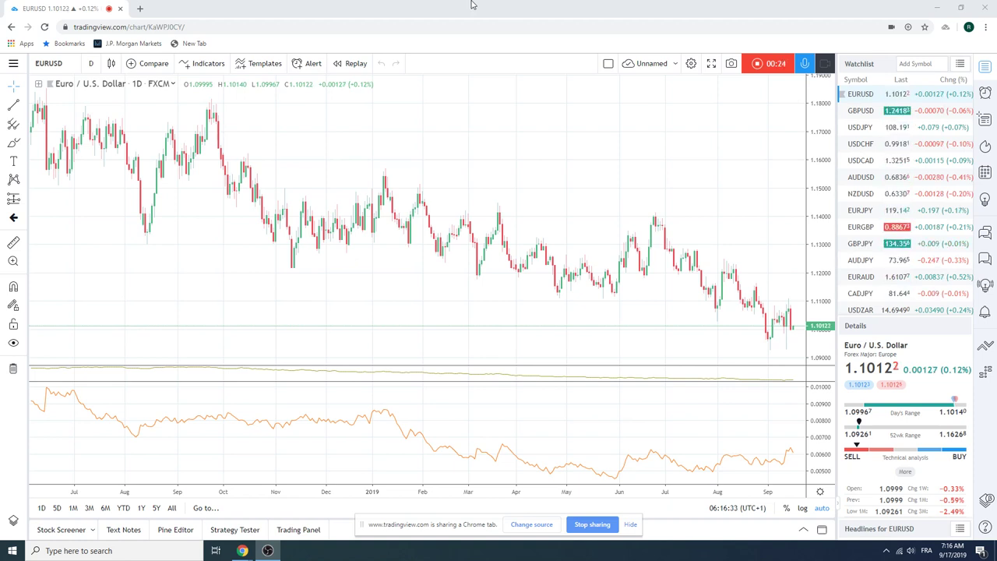
- Chart AUDUSD from the watchlist, trying 1-hour candles before settling on the 4-hour interval
left_click(860, 177)
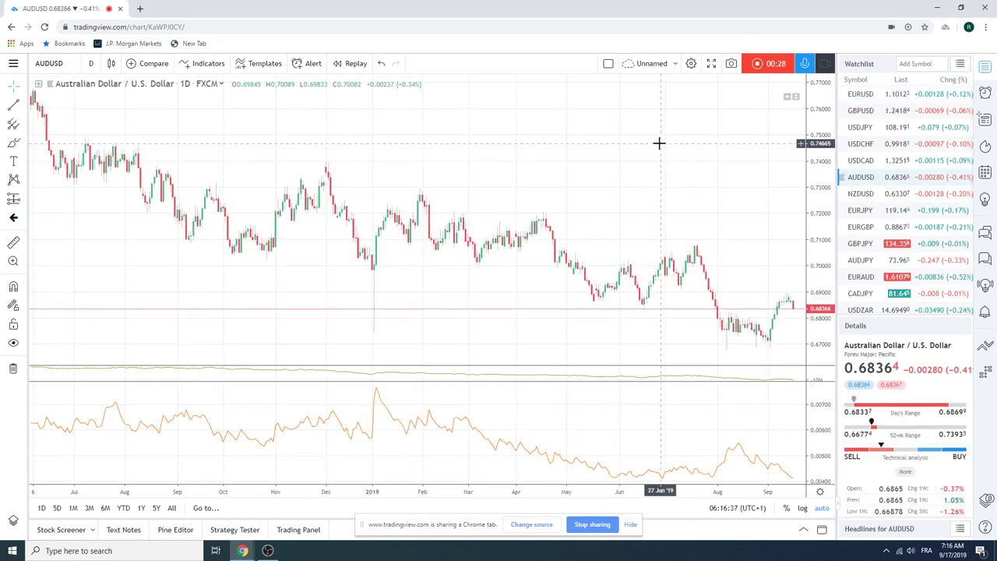
left_click(90, 63)
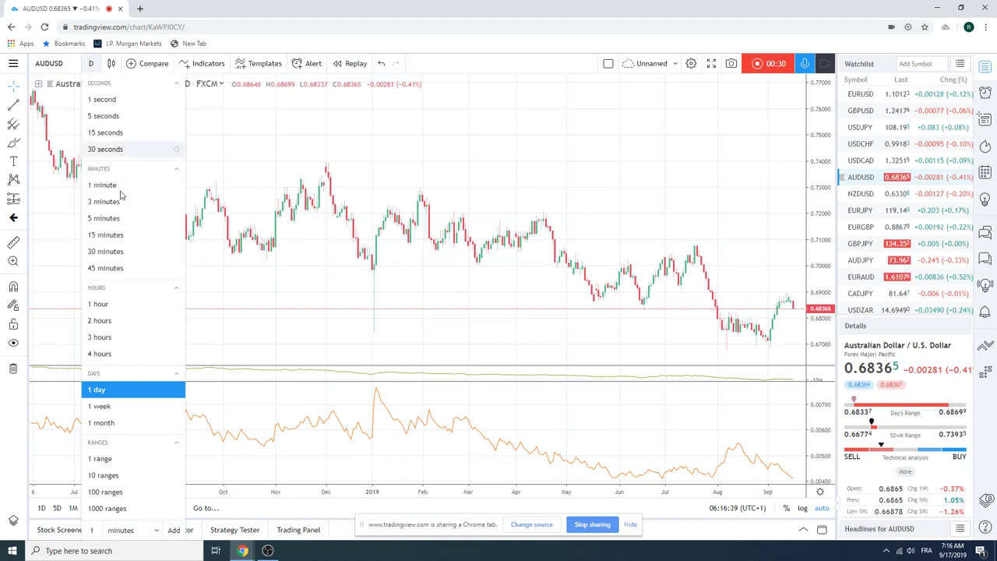
left_click(138, 305)
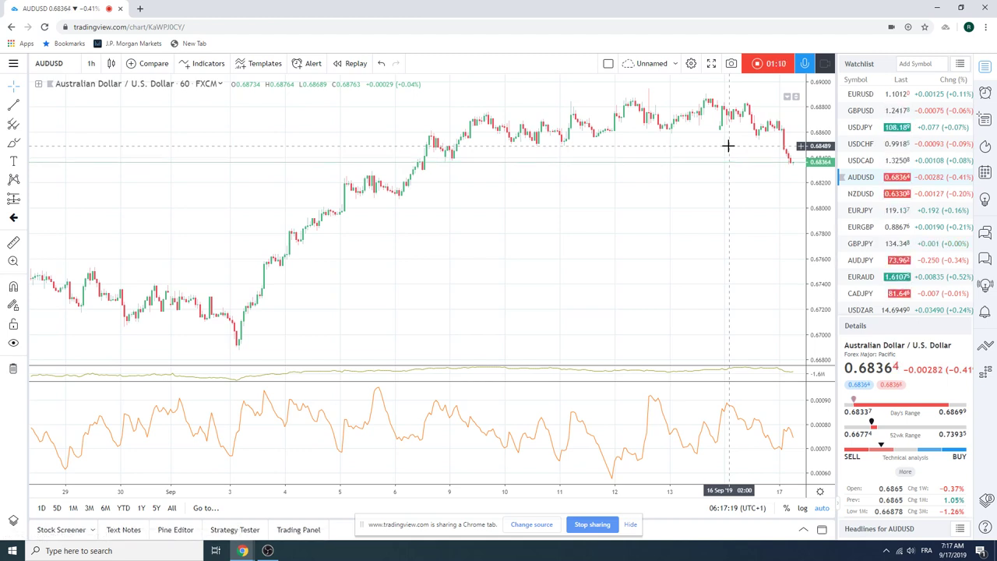
left_click(91, 63)
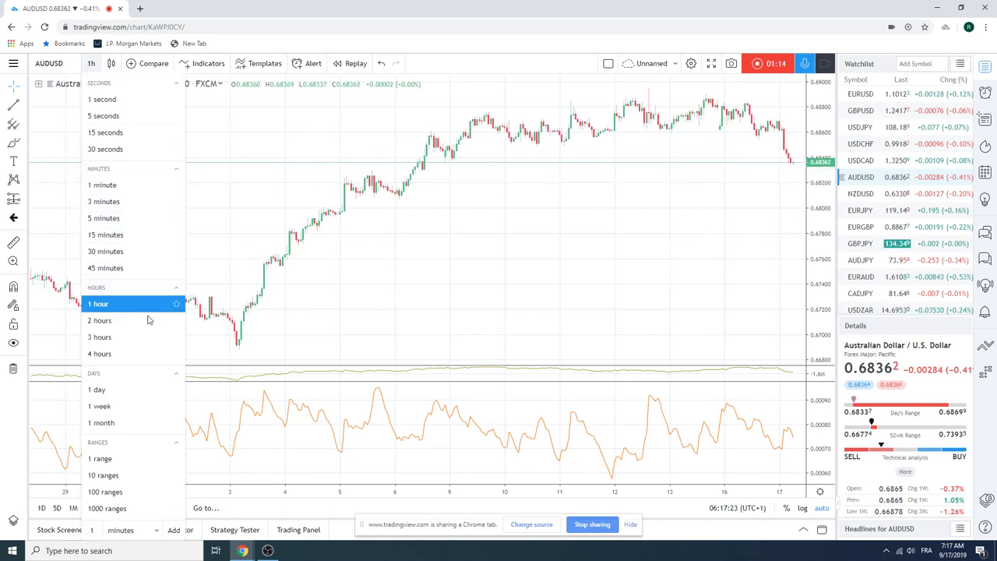
left_click(100, 353)
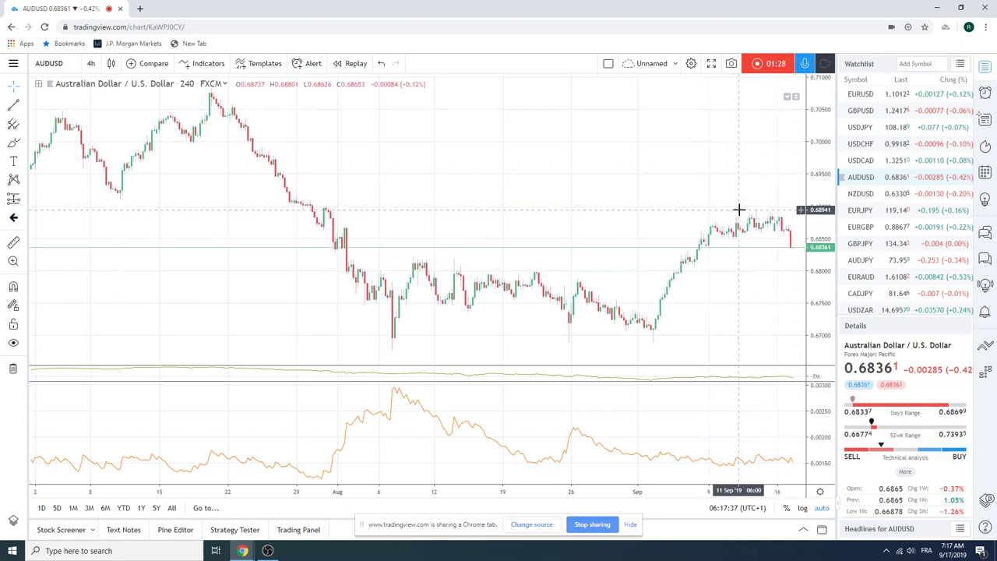
- Chart EURAUD from the watchlist, then scroll the watchlist down to the futures rows
left_click(862, 277)
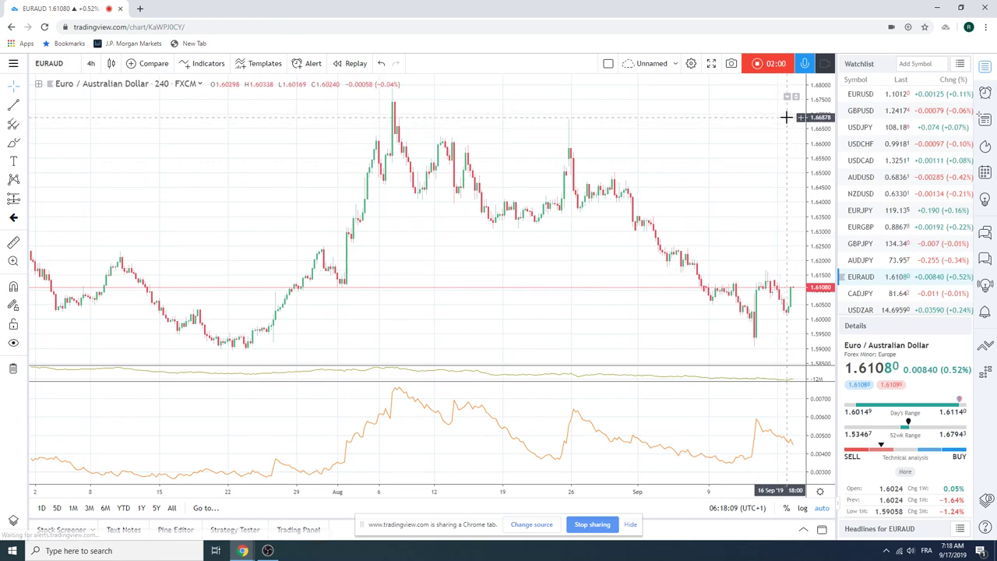
scroll(911, 166, "down", 2)
scroll(911, 166, "down", 4)
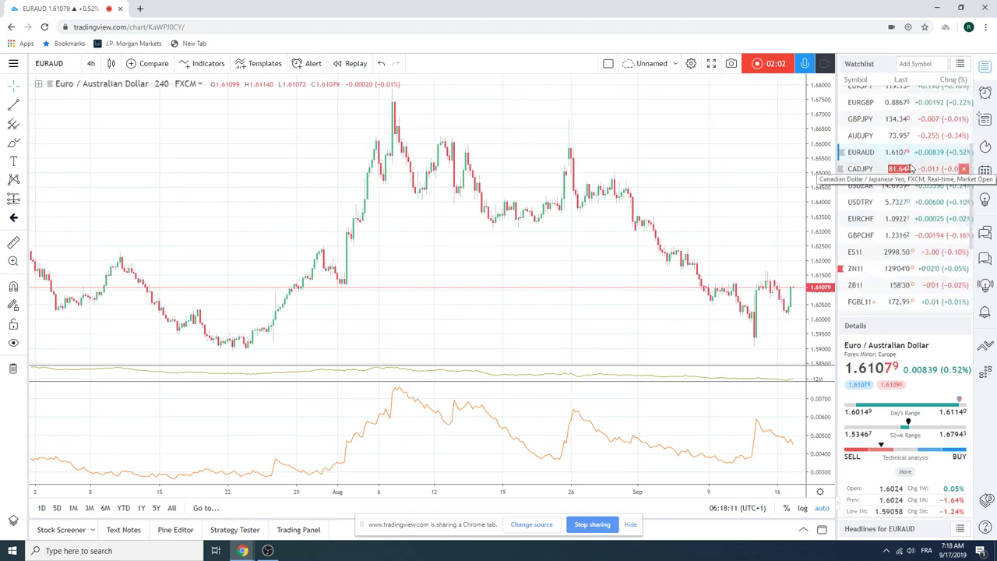
- Chart CL1! crude oil futures on daily candles, zooming into the price chart
left_click(885, 307)
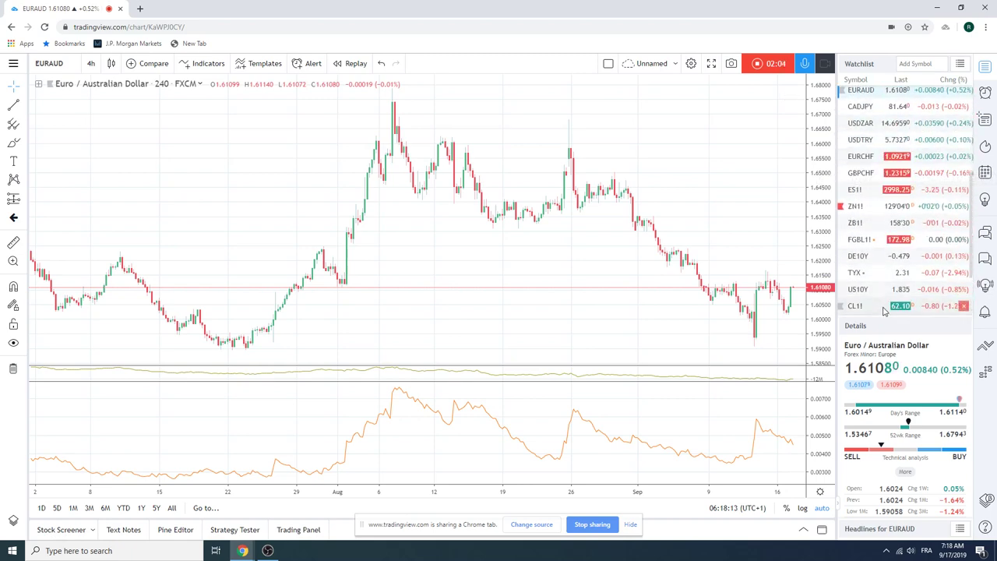
scroll(571, 259, "up", 5)
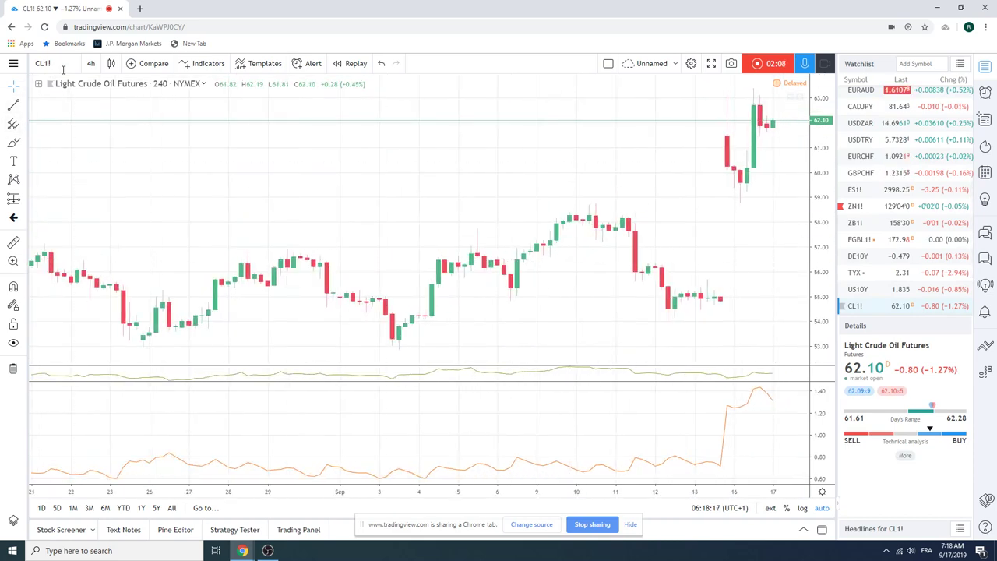
left_click(91, 63)
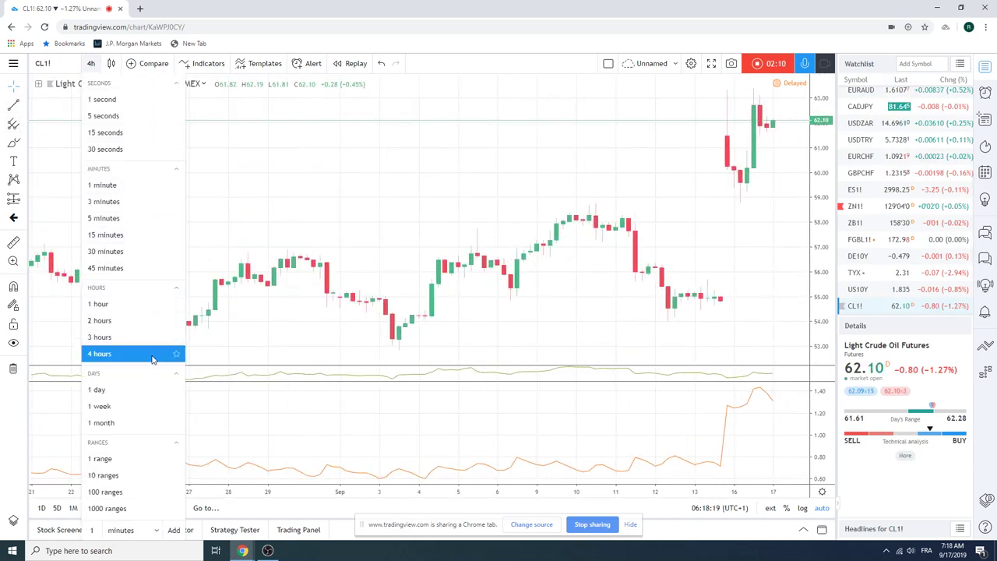
left_click(151, 389)
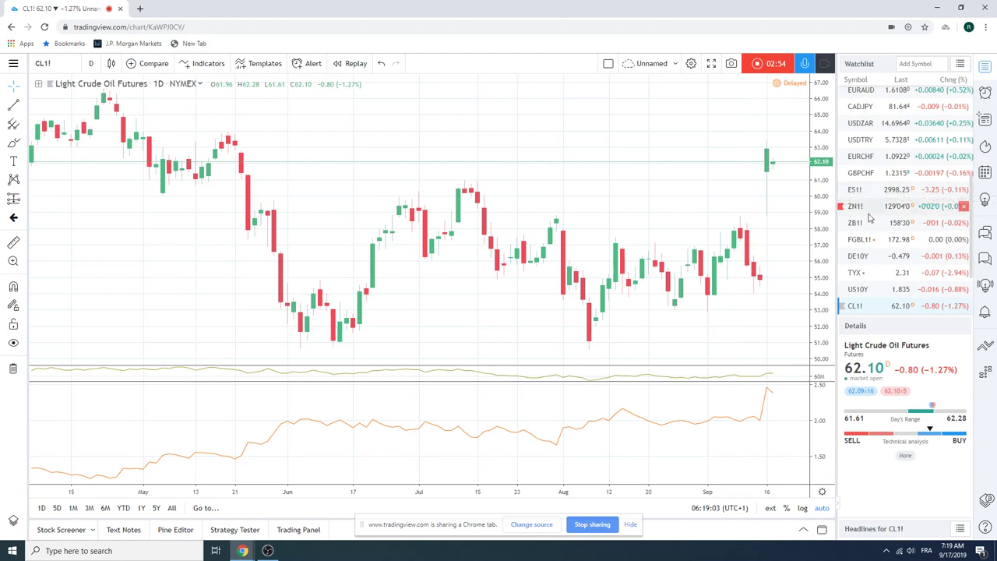
scroll(872, 243, "up", 5)
scroll(873, 243, "up", 1)
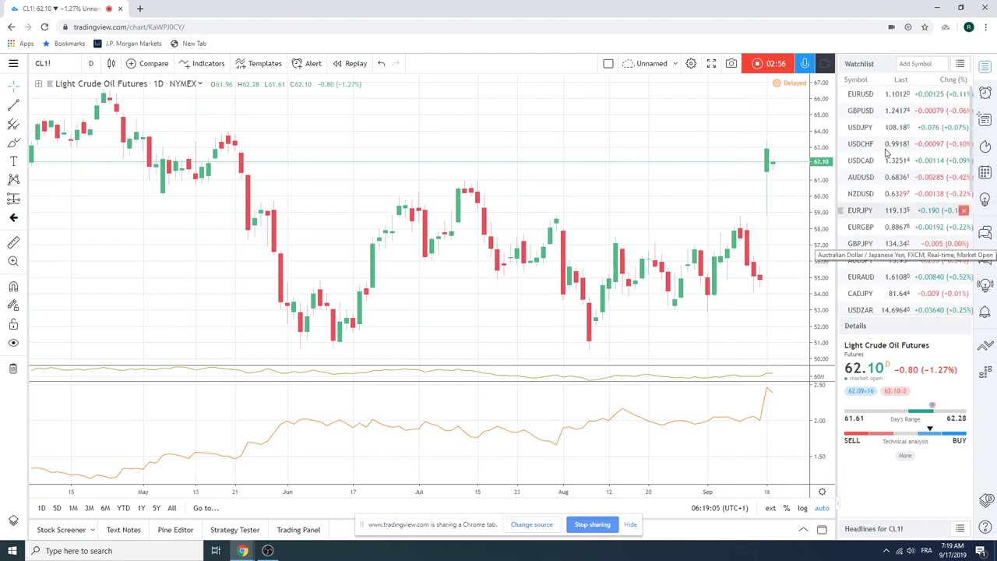
- Return to EURUSD and draw a trend line from the 28 Jun '19 high to the 28 Aug '19 high
left_click(885, 95)
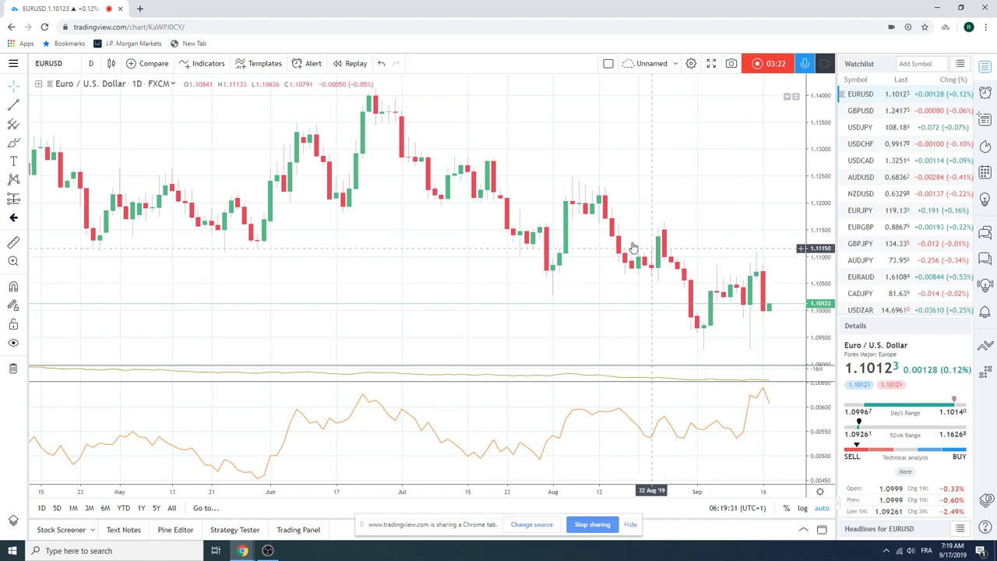
left_click(24, 107)
left_click(78, 292)
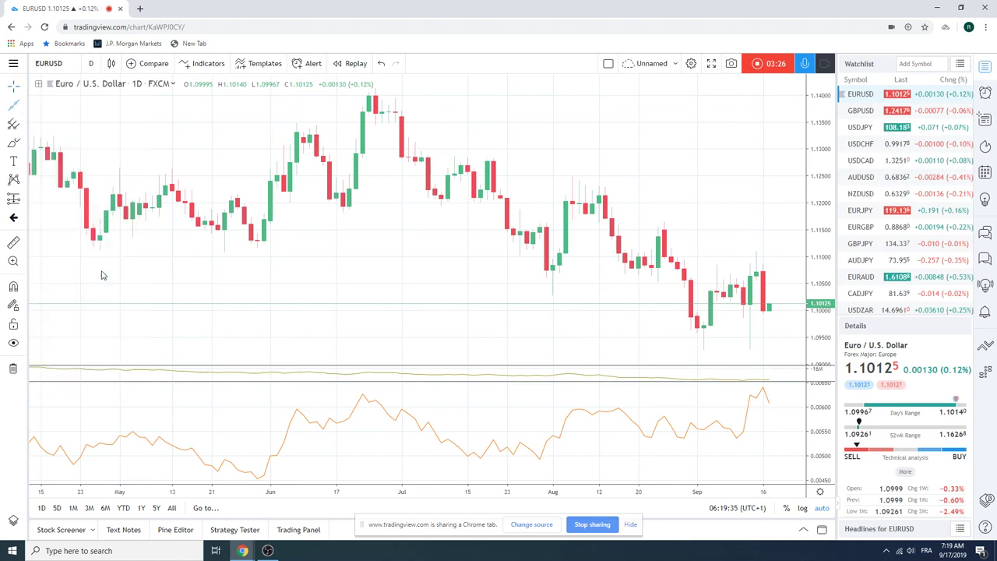
left_click(395, 98)
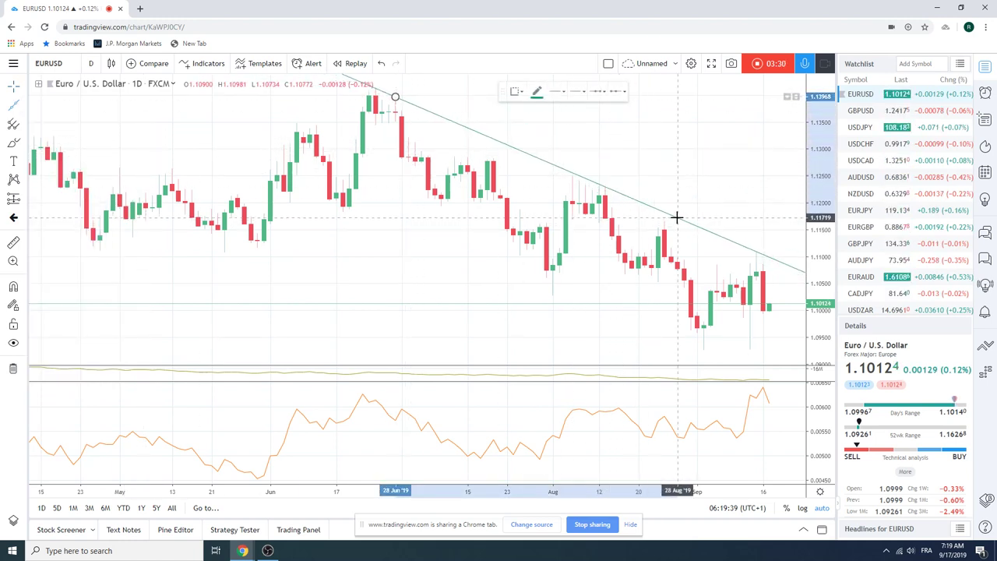
left_click(677, 218)
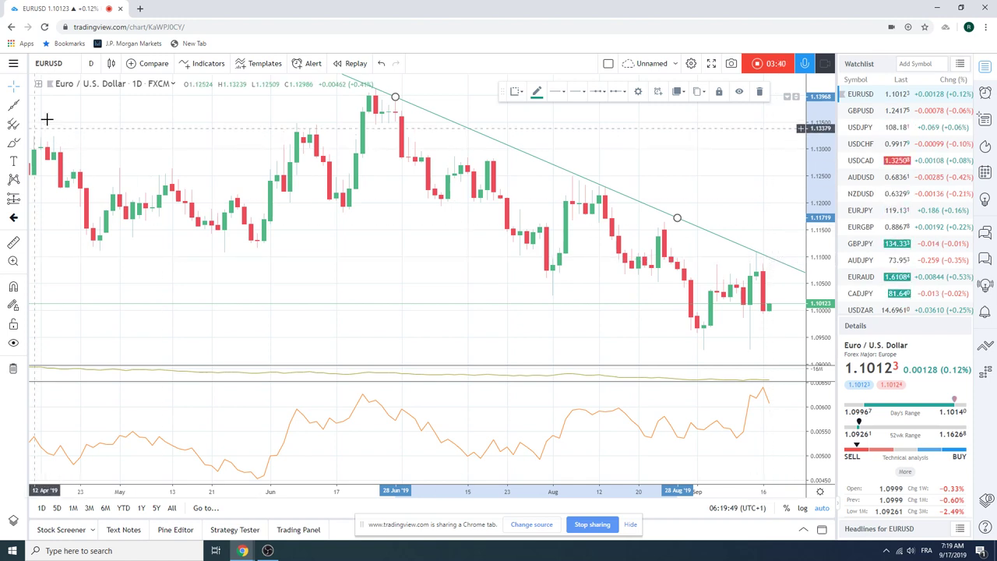
left_click(90, 63)
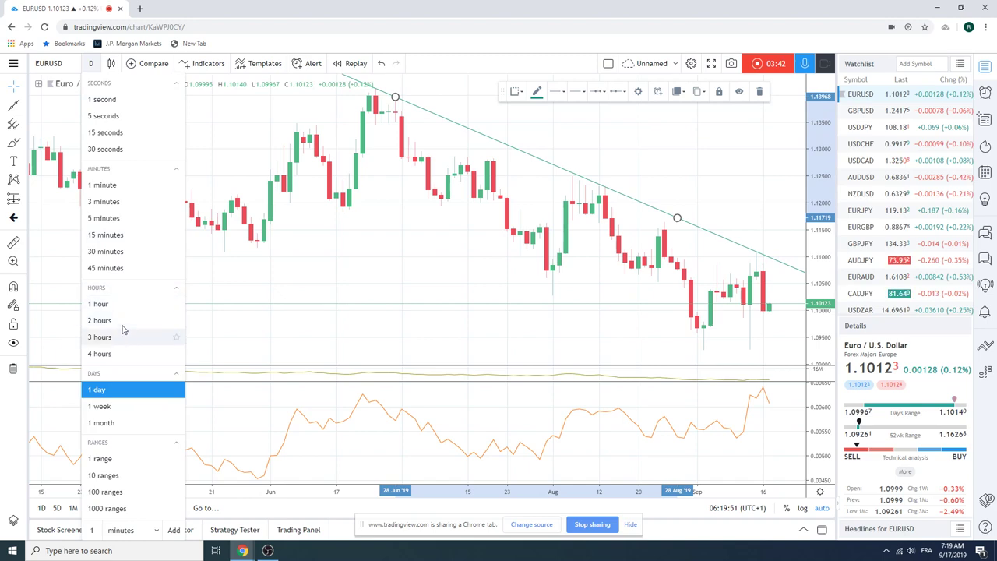
left_click(116, 353)
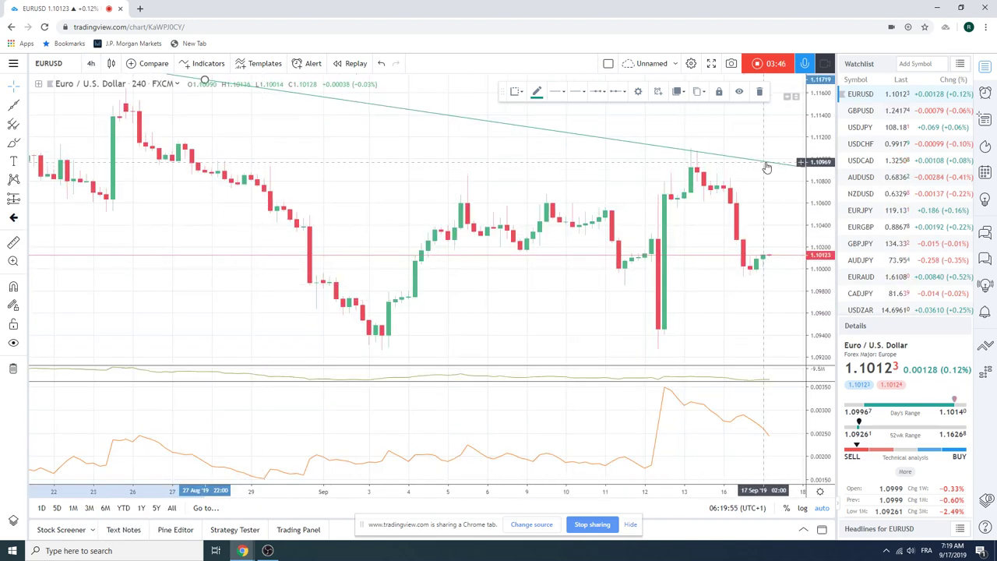
left_click(90, 63)
left_click(107, 305)
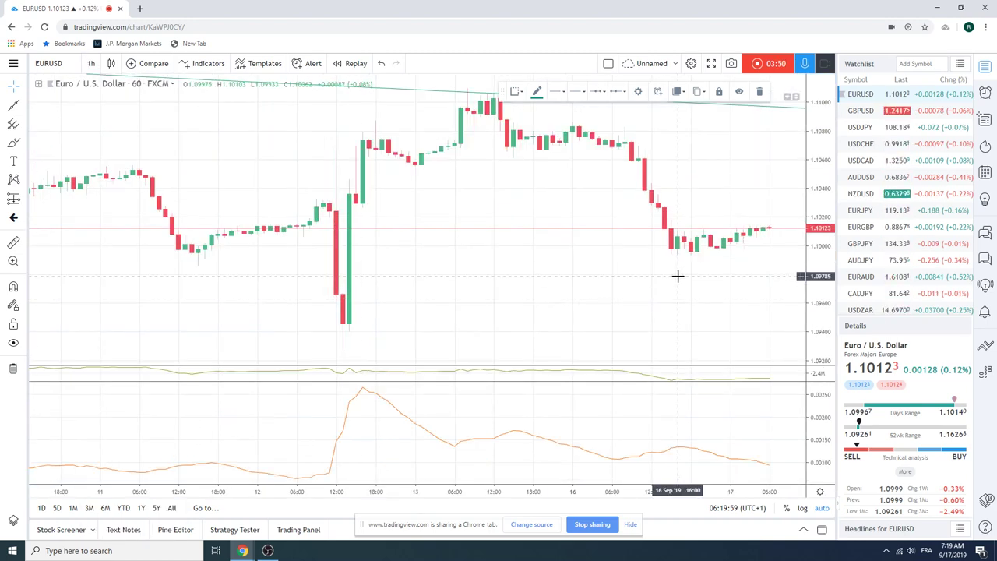
scroll(565, 269, "down", 5)
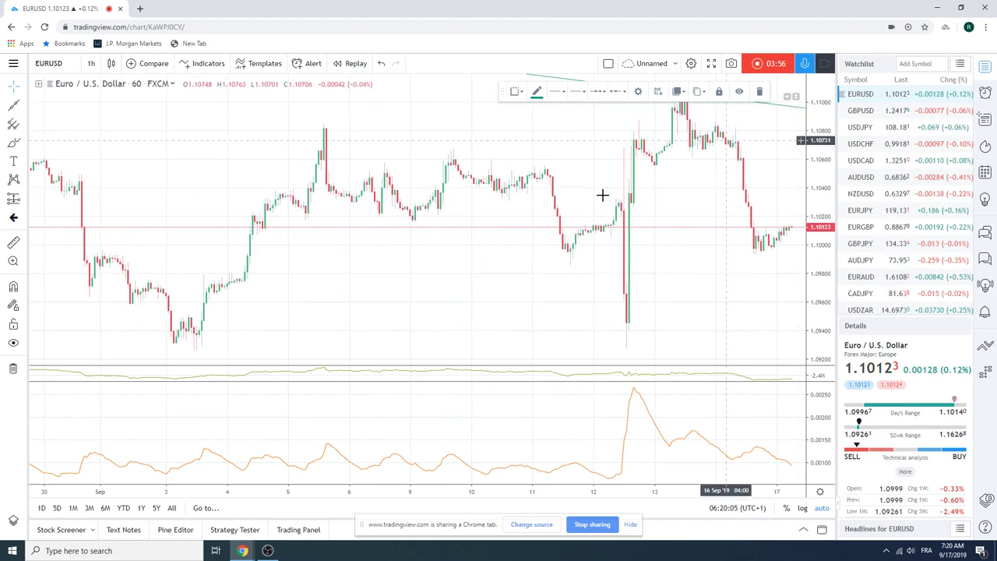
left_click(91, 64)
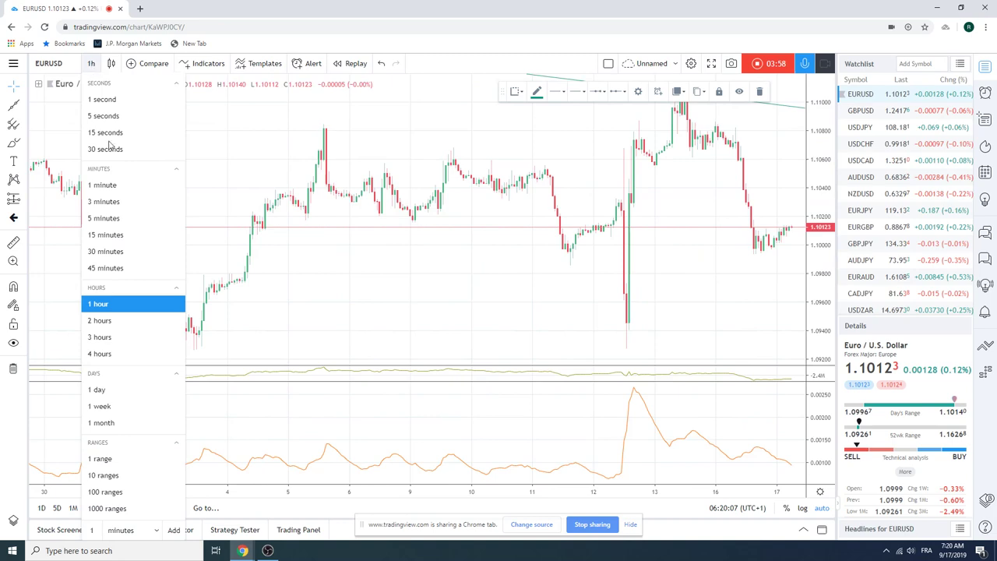
left_click(136, 391)
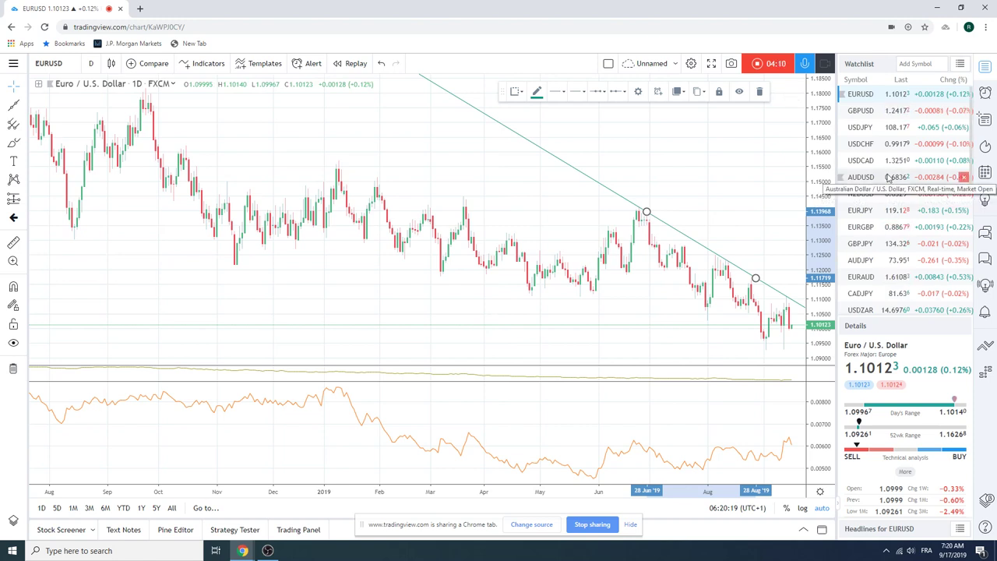
- Chart USDCAD from the watchlist and zoom into its late-June to mid-September candles
scroll(886, 168, "down", 1)
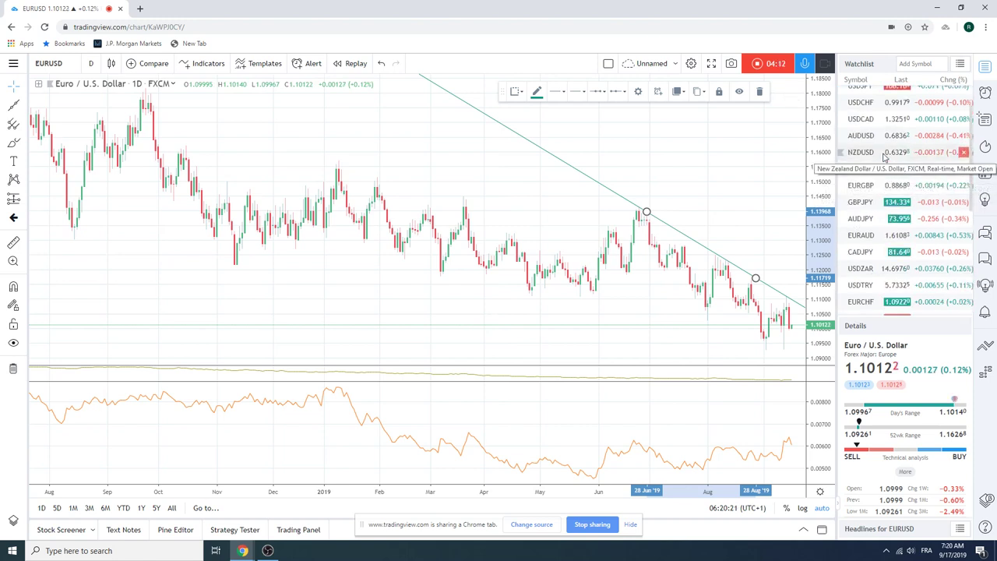
scroll(884, 158, "down", 2)
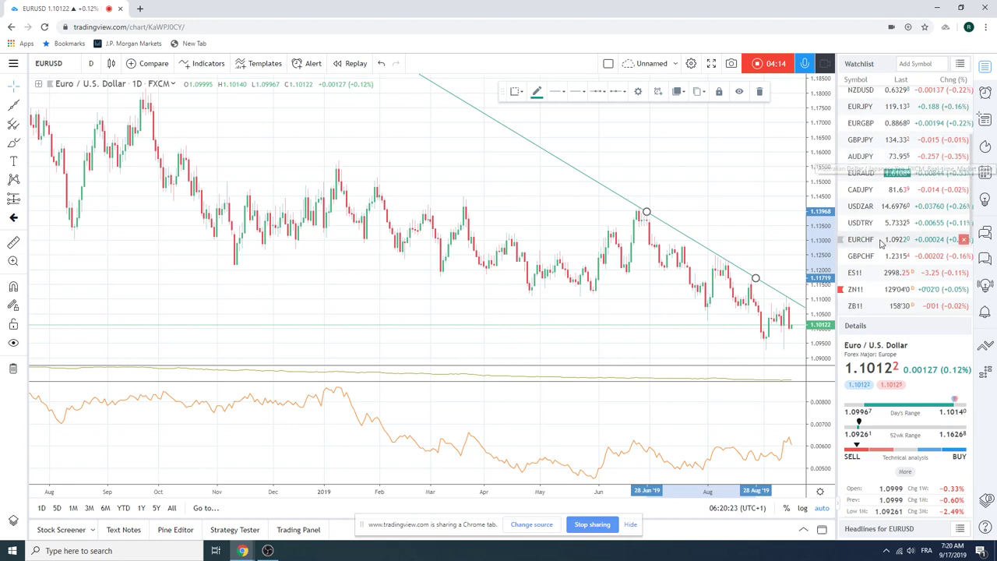
scroll(880, 156, "up", 2)
left_click(878, 120)
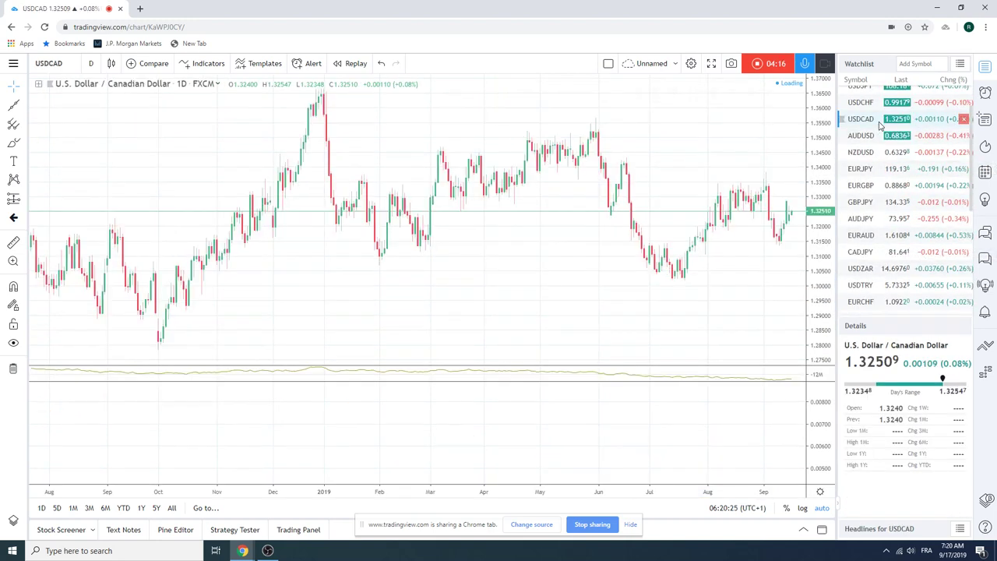
scroll(519, 265, "up", 5)
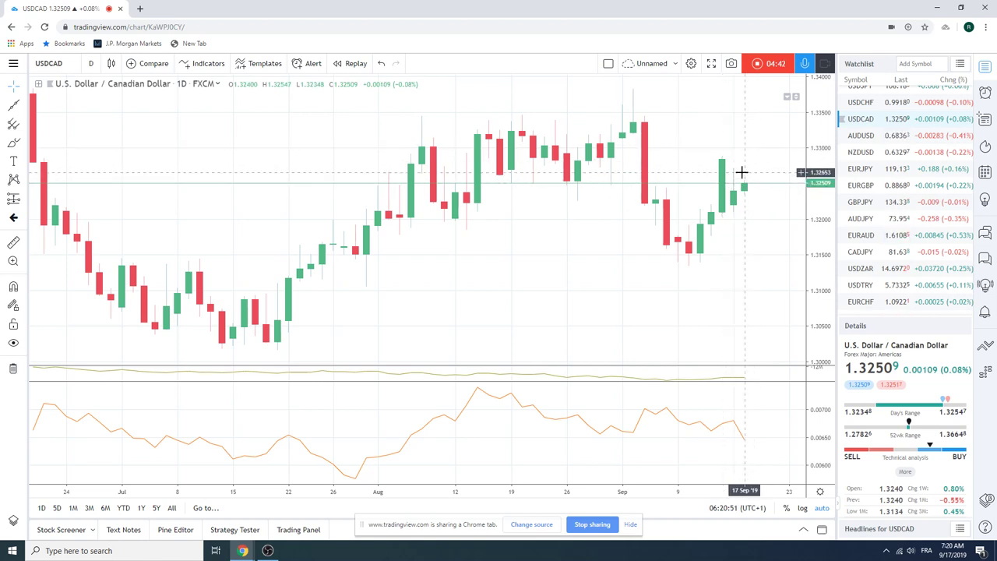
- Load AUDCAD by entering it as the chart symbol, then adjust the chart zoom
left_click(68, 64)
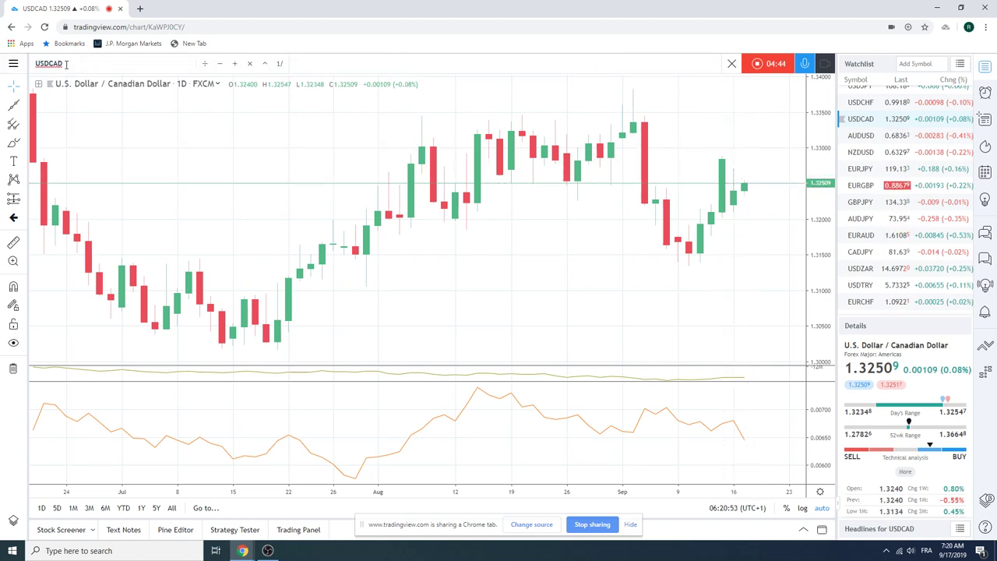
type("AUDCAD")
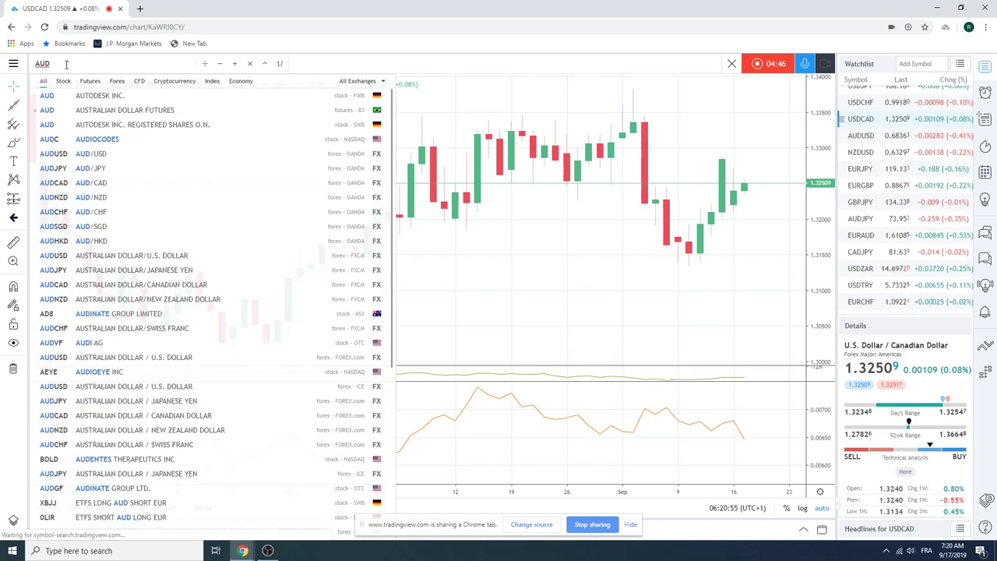
key("Return")
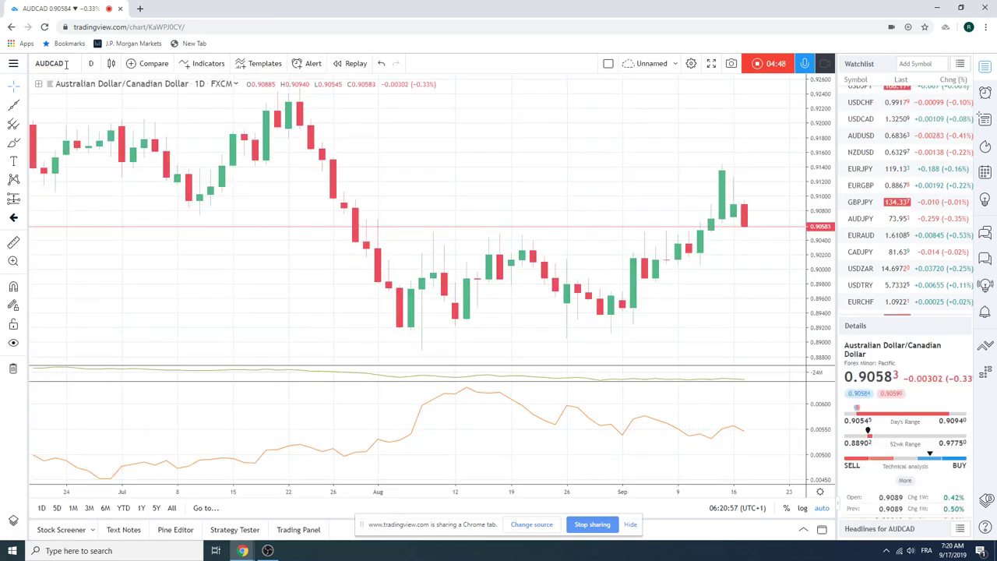
scroll(511, 202, "down", 3)
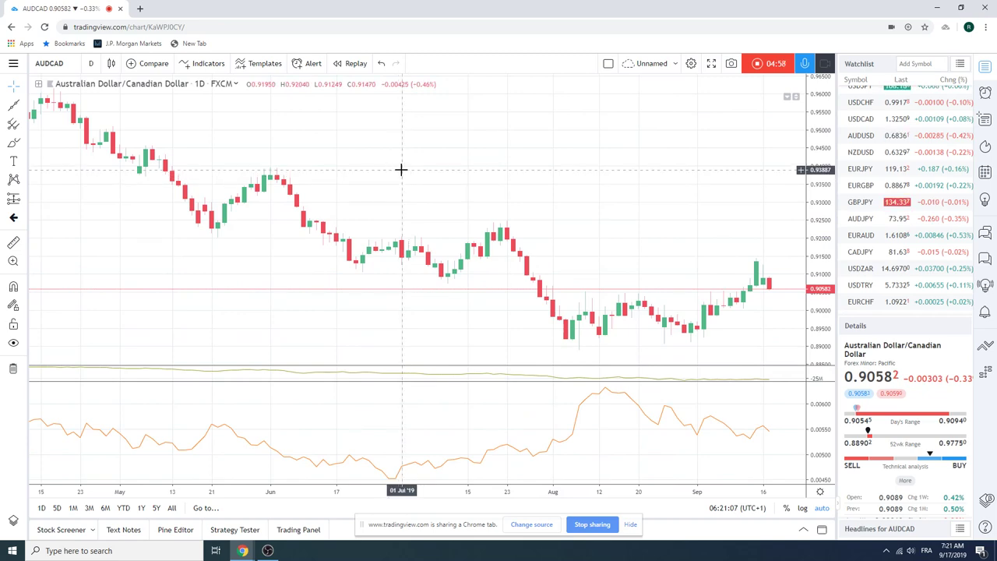
scroll(373, 183, "up", 2)
scroll(374, 183, "up", 1)
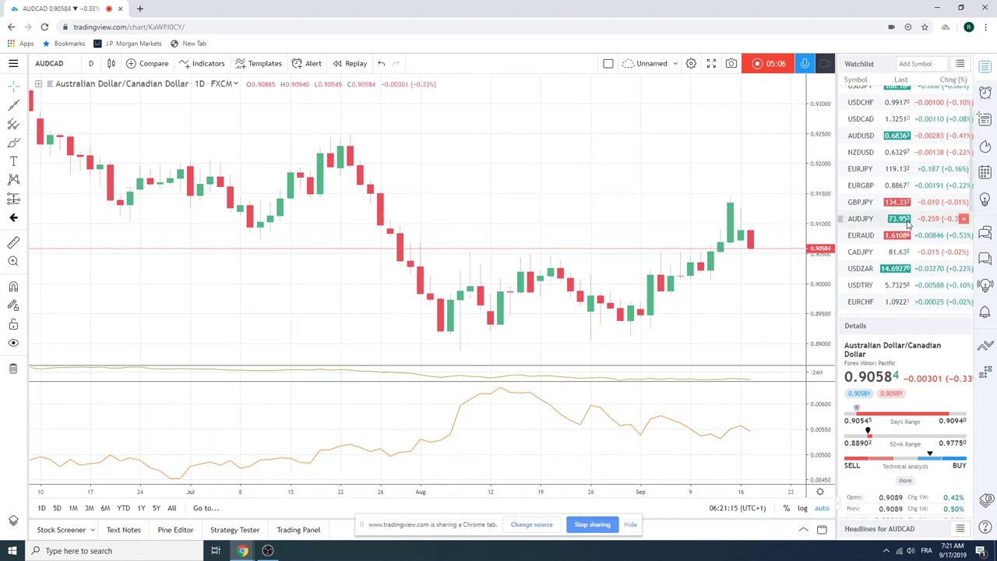
- Chart USDCHF from the watchlist, then scroll the watchlist down and back up
left_click(860, 102)
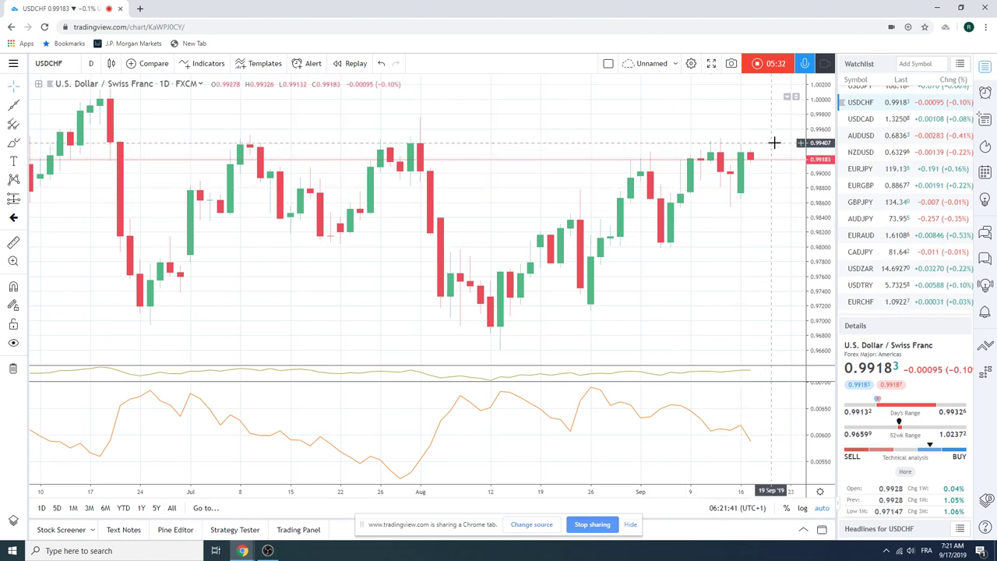
scroll(870, 185, "down", 1)
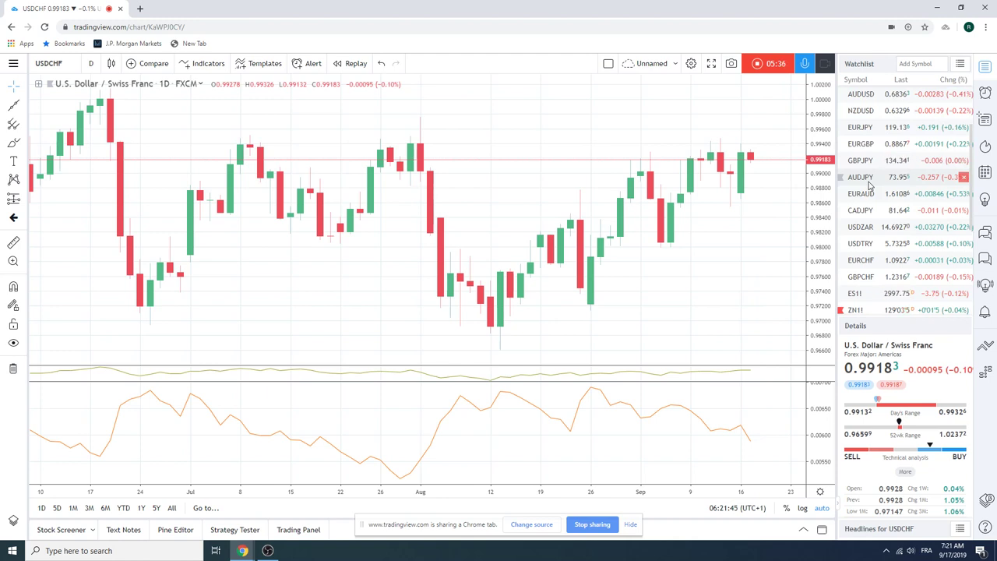
scroll(865, 277, "up", 2)
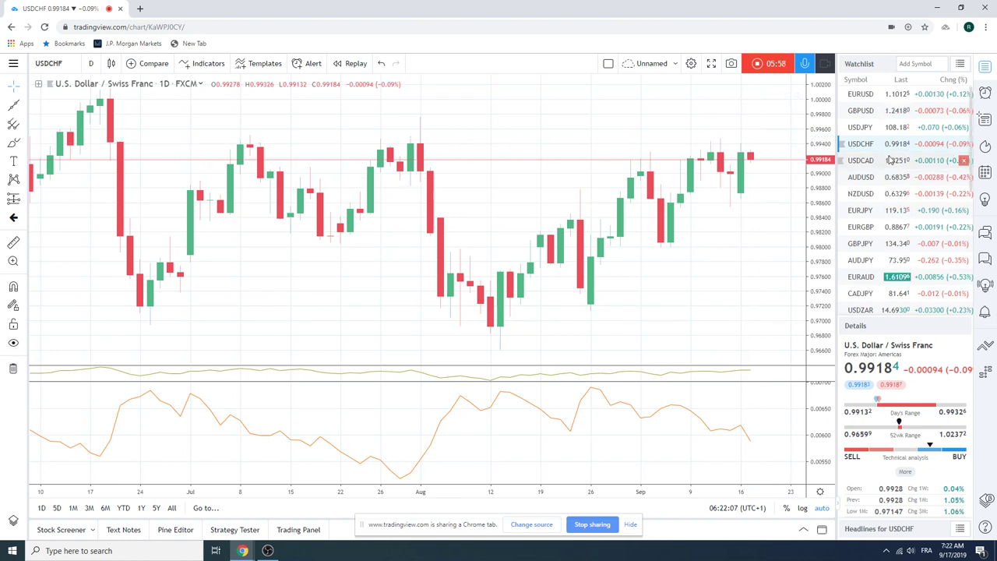
- Scroll the watchlist down to the futures and chart ES1! S&P 500 E-mini futures
scroll(890, 160, "down", 1)
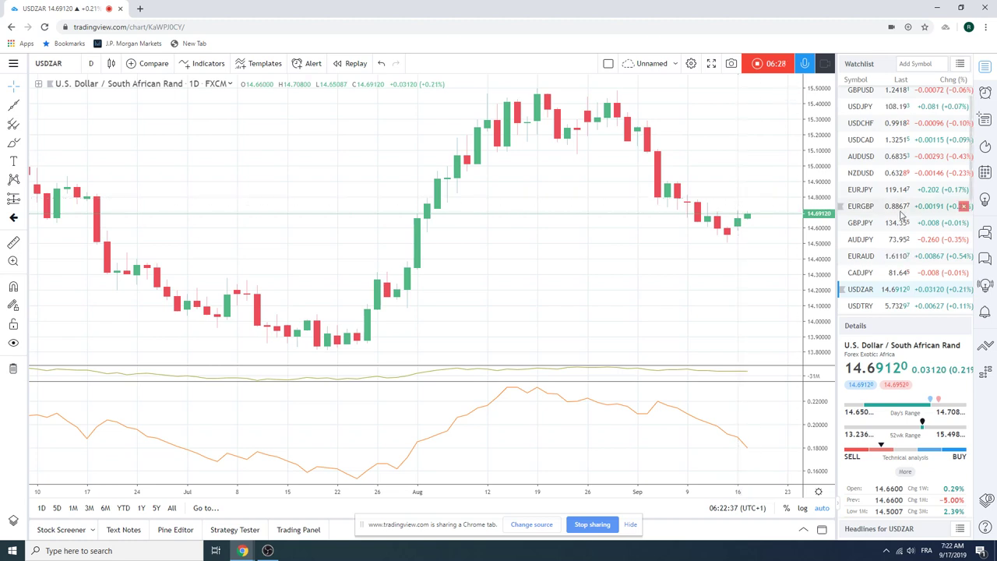
scroll(901, 214, "up", 1)
scroll(901, 214, "down", 5)
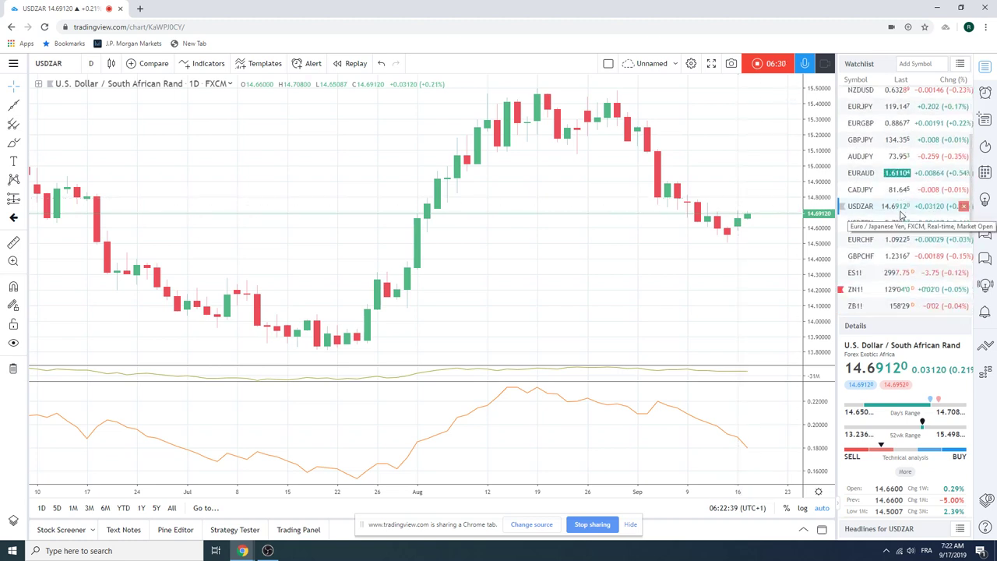
left_click(903, 275)
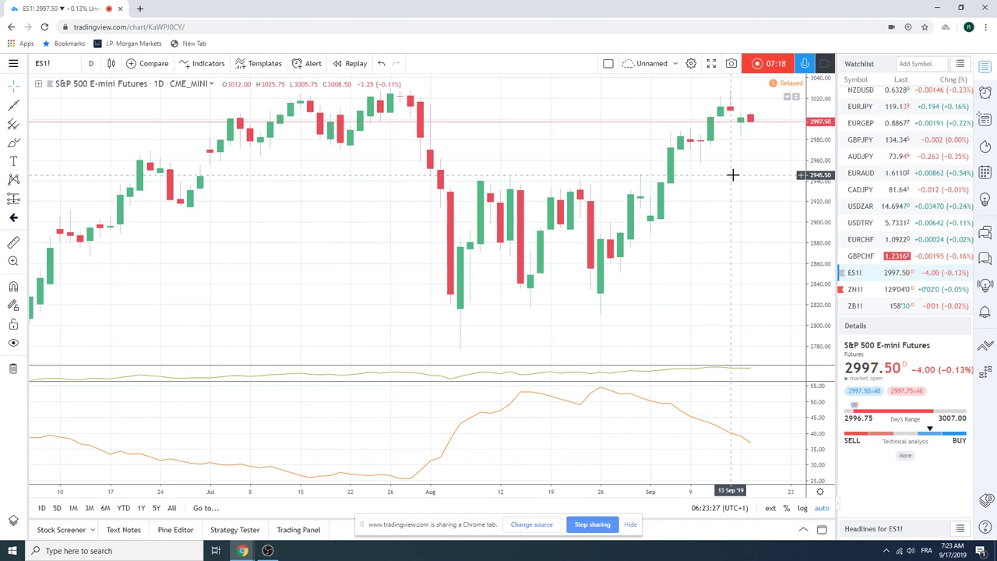
- Chart EURCHF from the watchlist and scroll the watchlist down a couple of rows
left_click(860, 242)
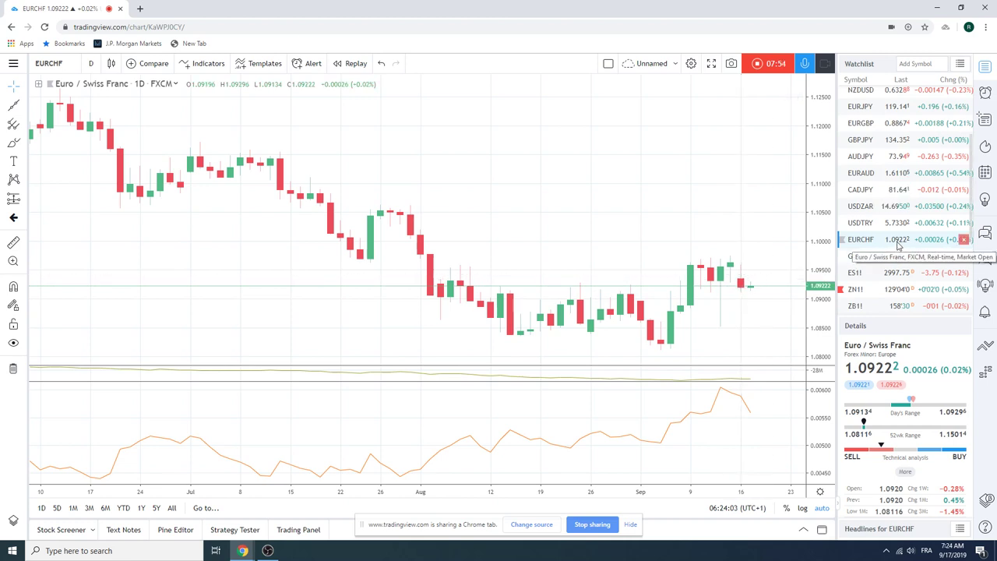
scroll(899, 251, "down", 1)
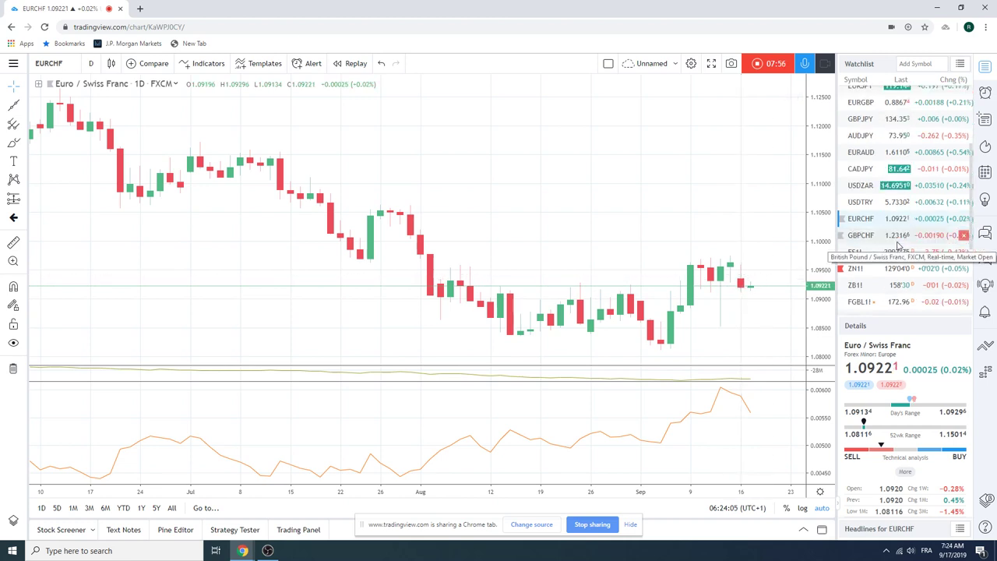
scroll(900, 246, "down", 1)
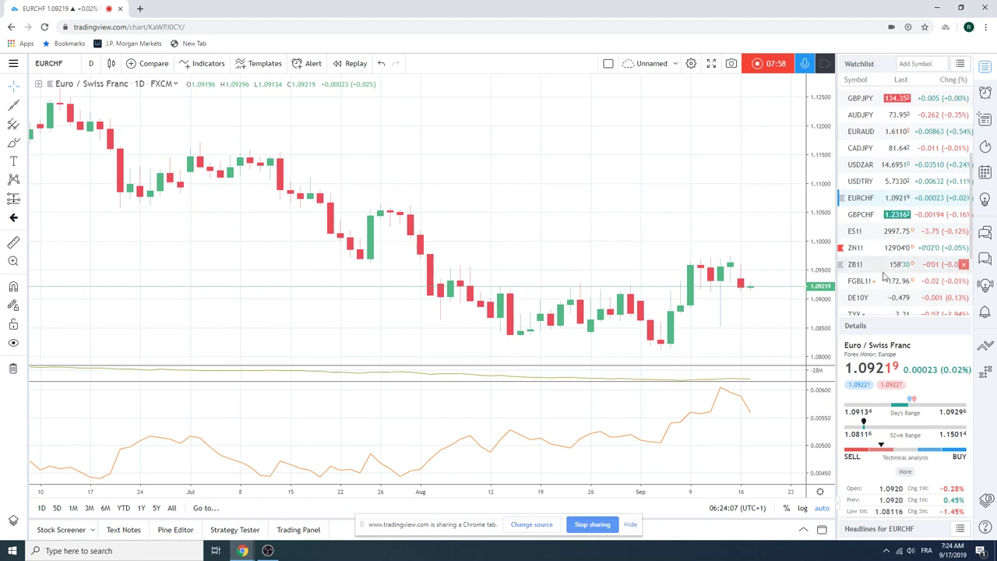
- Chart ZN1! 10 Year T-Note futures, then FGBL1! Euro Bund futures
left_click(868, 248)
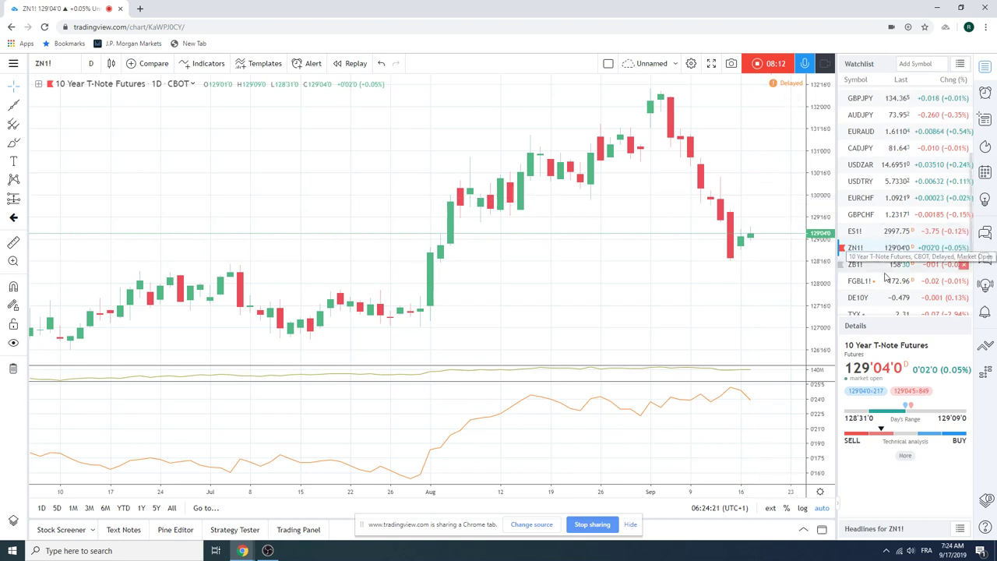
left_click(884, 280)
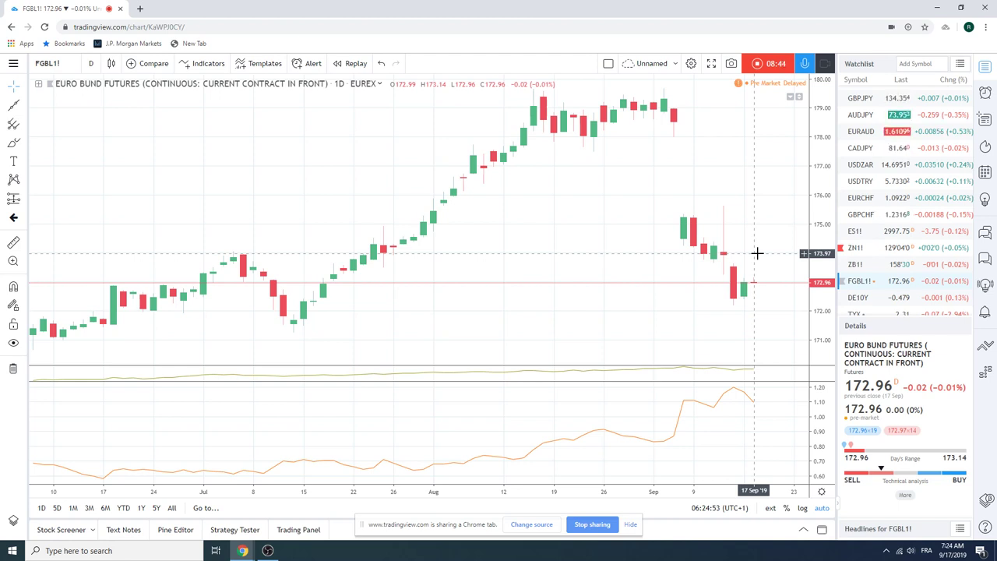
- Switch the chart to the German 10-year bond yield (DE10Y) from the watchlist
left_click(865, 297)
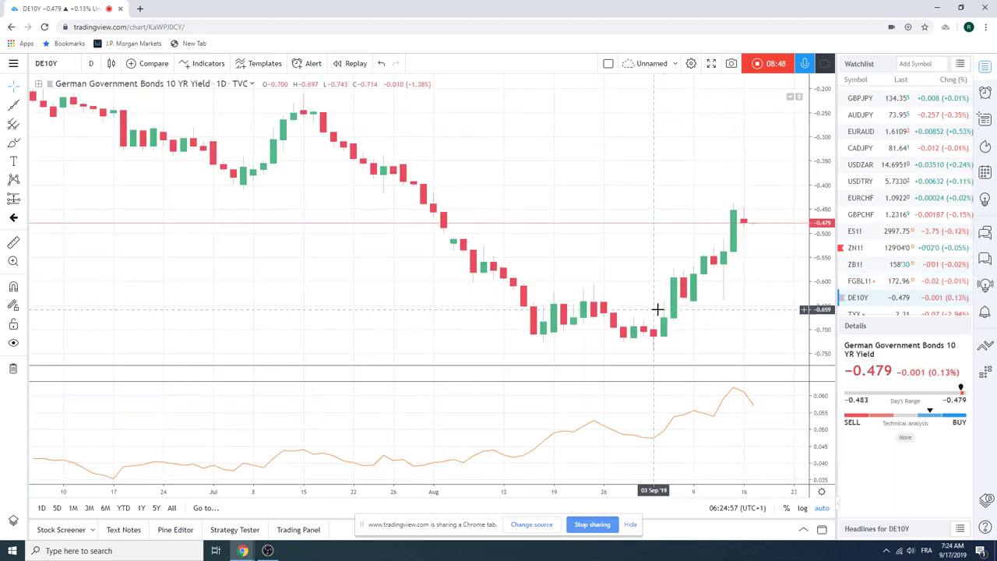